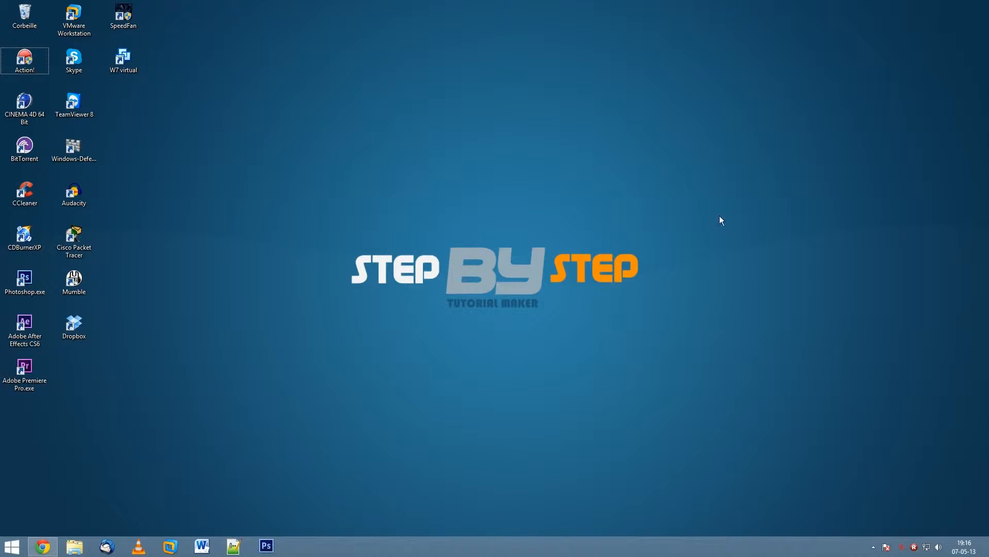
Step: View the DAEMON Tools Lite page from the Google results and its free download page, and return to the results
{"action": "left_click", "coordinate": [43, 546]}
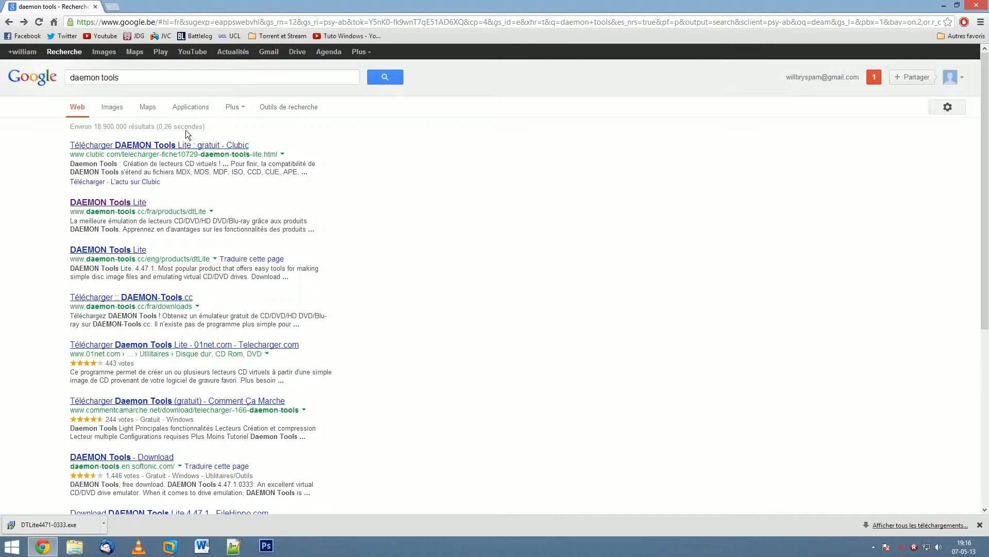
{"action": "left_click_drag", "start_coordinate": [155, 81], "coordinate": [88, 83]}
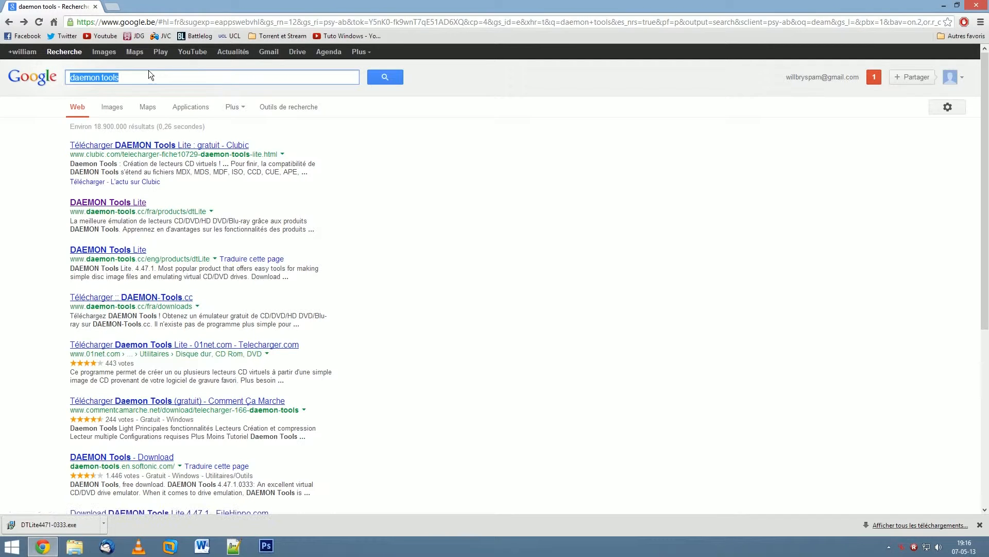
{"action": "left_click_drag", "start_coordinate": [75, 212], "coordinate": [256, 205]}
{"action": "left_click", "coordinate": [108, 202]}
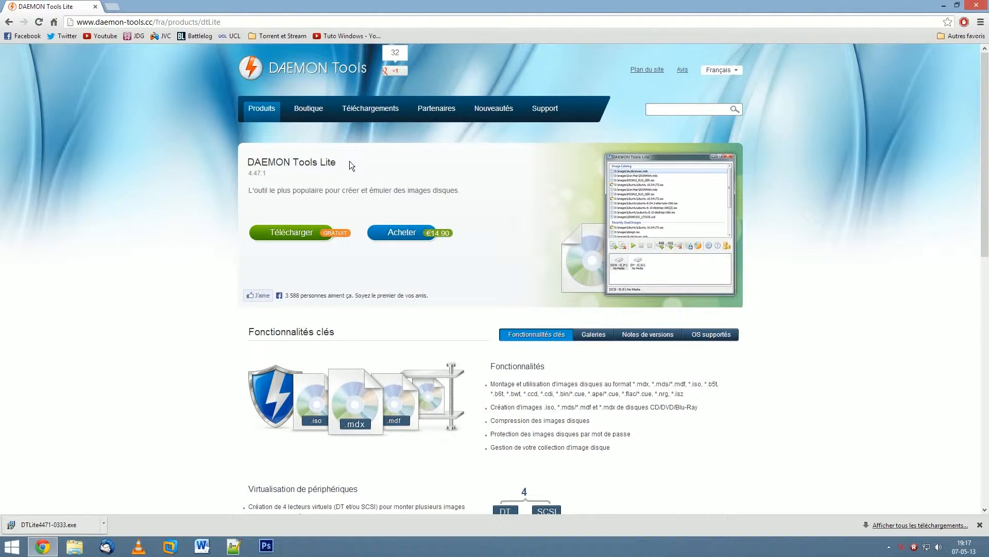
{"action": "left_click", "coordinate": [293, 232]}
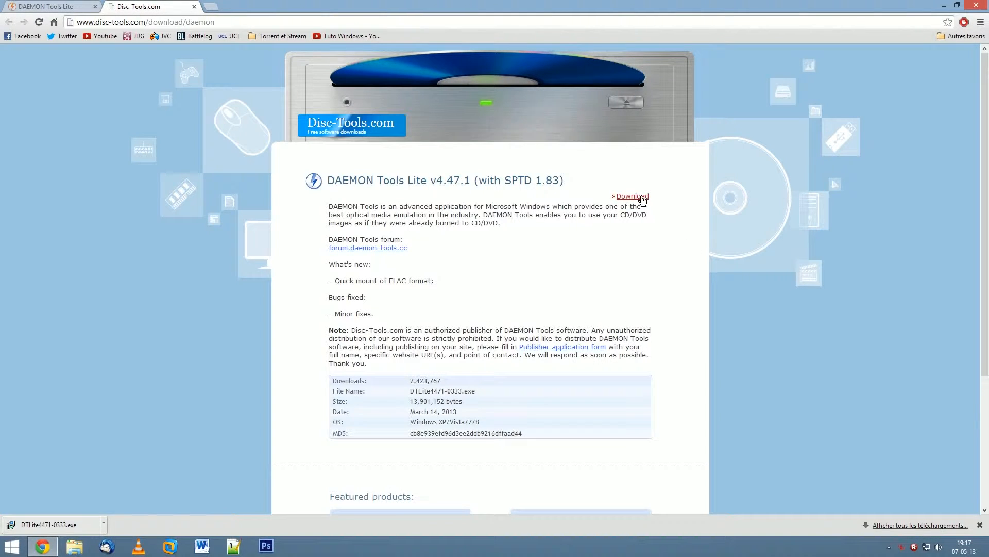
{"action": "left_click", "coordinate": [193, 6]}
{"action": "left_click", "coordinate": [8, 22]}
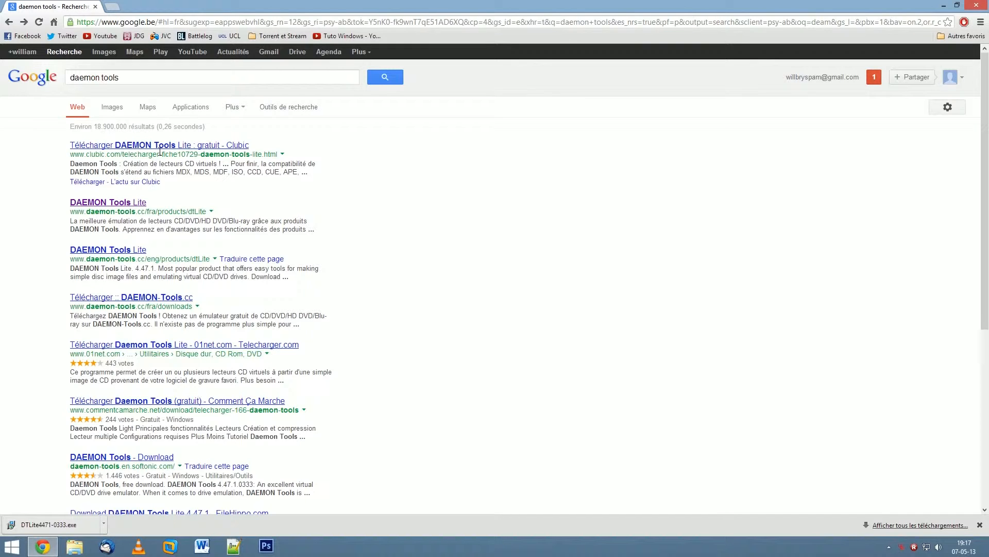
Step: Run the downloaded DTLite4471-0333.exe installer, close the browser, and continue in French past the welcome and licence agreement pages
{"action": "left_click", "coordinate": [69, 526]}
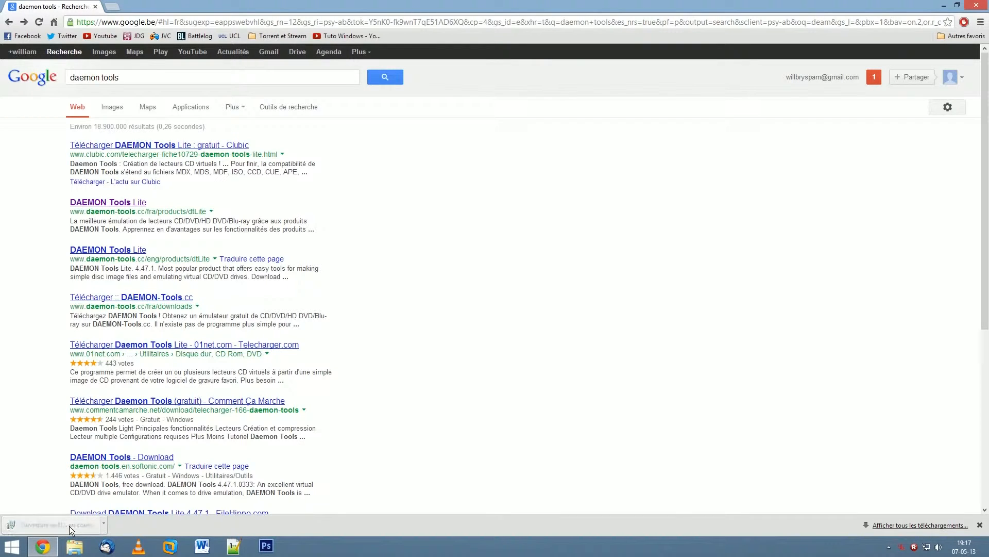
{"action": "left_click", "coordinate": [982, 5]}
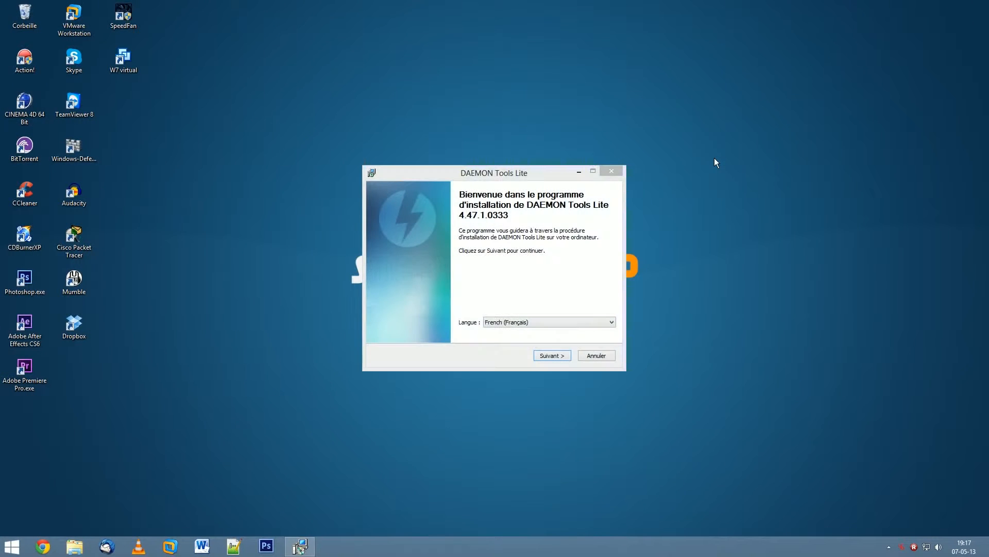
{"action": "left_click", "coordinate": [550, 356]}
{"action": "left_click", "coordinate": [550, 356]}
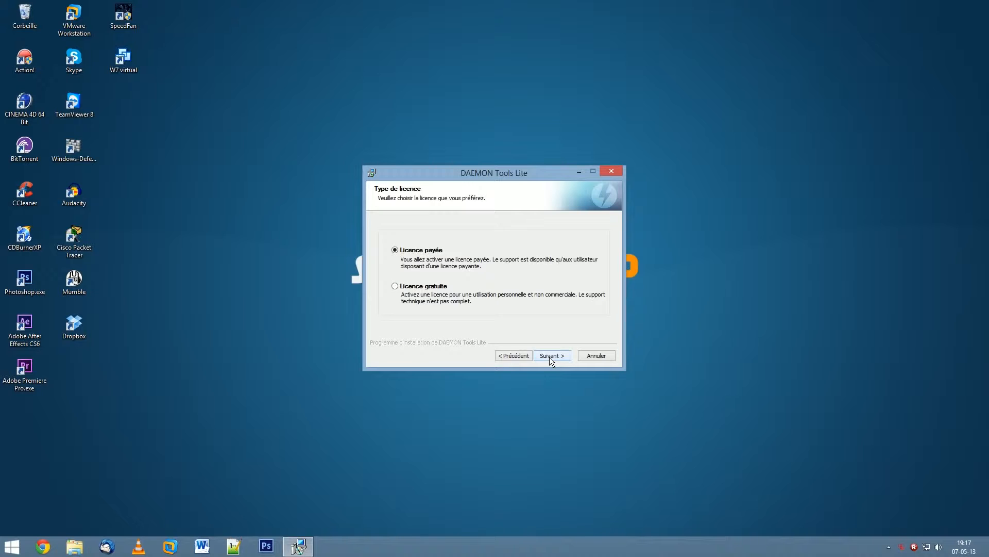
Step: Choose the free licence (Licence gratuite) for DAEMON Tools Lite and keep the default component selection
{"action": "left_click", "coordinate": [395, 286]}
{"action": "left_click", "coordinate": [564, 355]}
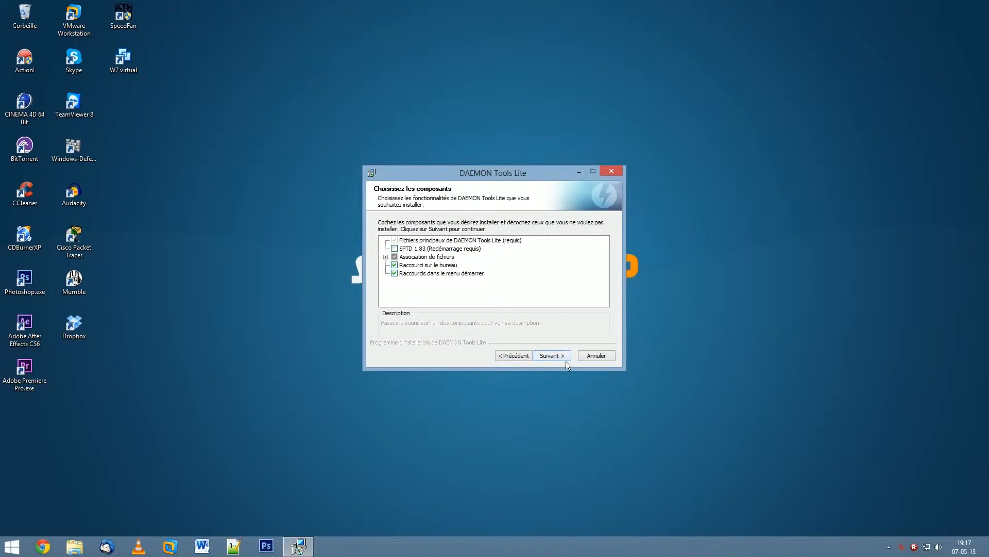
{"action": "left_click", "coordinate": [551, 356]}
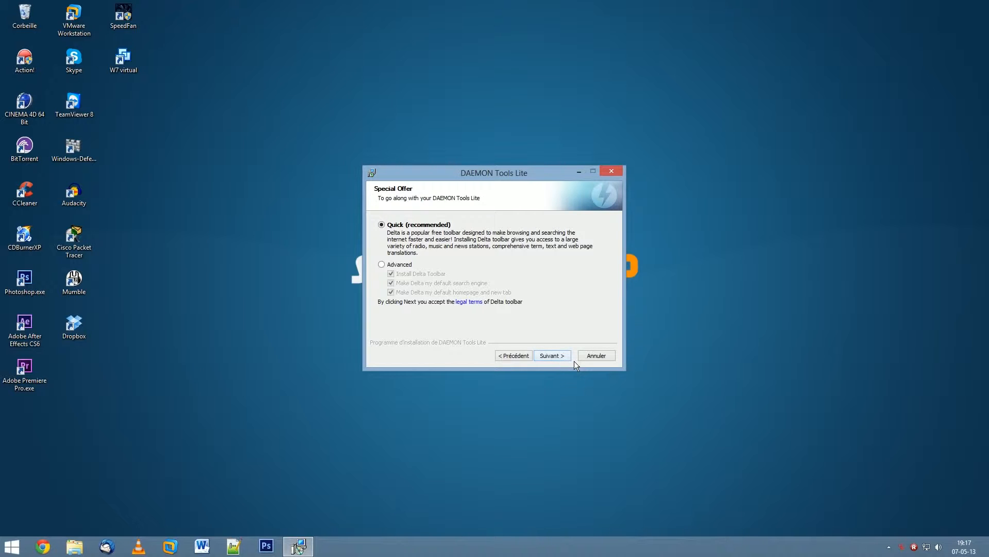
Step: Set the Delta toolbar offer to Advanced, clear its toolbar, search engine and homepage options, and accept the confirmation with OK
{"action": "left_click", "coordinate": [383, 265]}
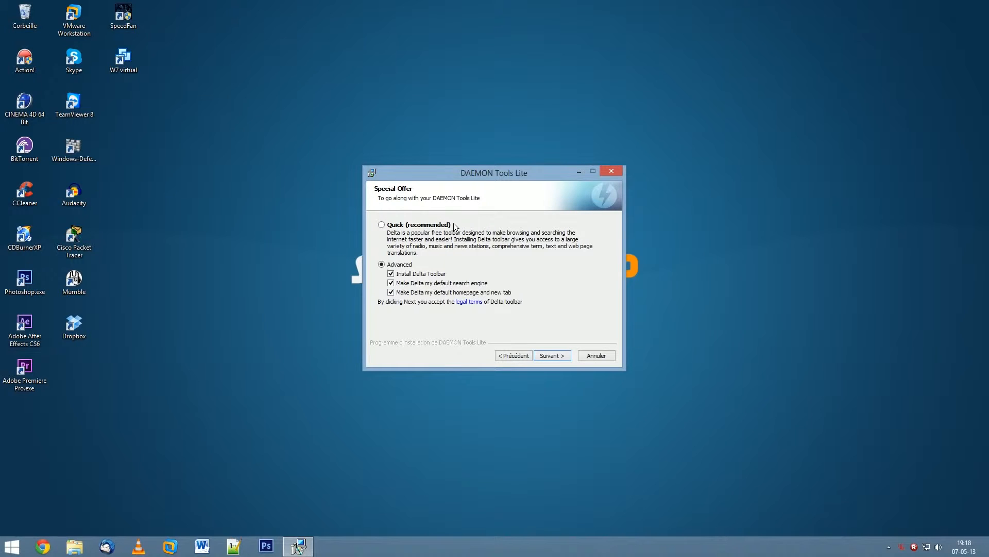
{"action": "left_click", "coordinate": [391, 274]}
{"action": "left_click", "coordinate": [392, 283]}
{"action": "left_click", "coordinate": [393, 292]}
{"action": "left_click", "coordinate": [551, 354]}
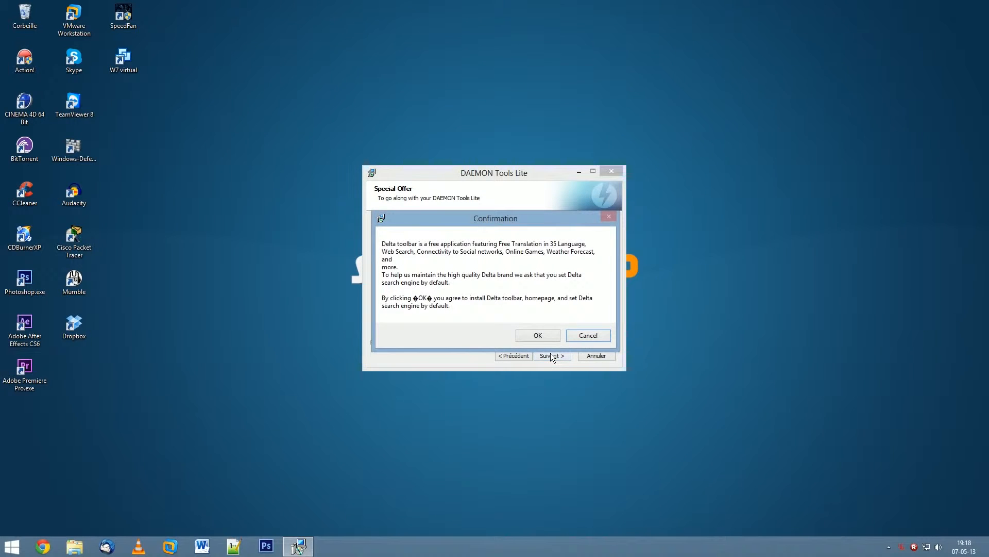
{"action": "left_click", "coordinate": [537, 336]}
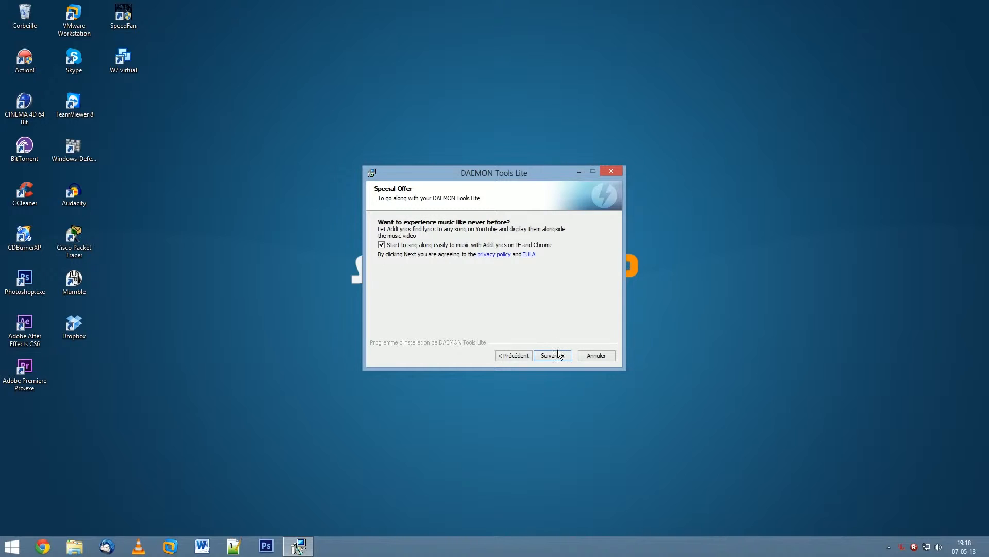
Step: Decline the AddLyrics offer and refuse the collection of statistics by MountSpace
{"action": "left_click", "coordinate": [384, 245]}
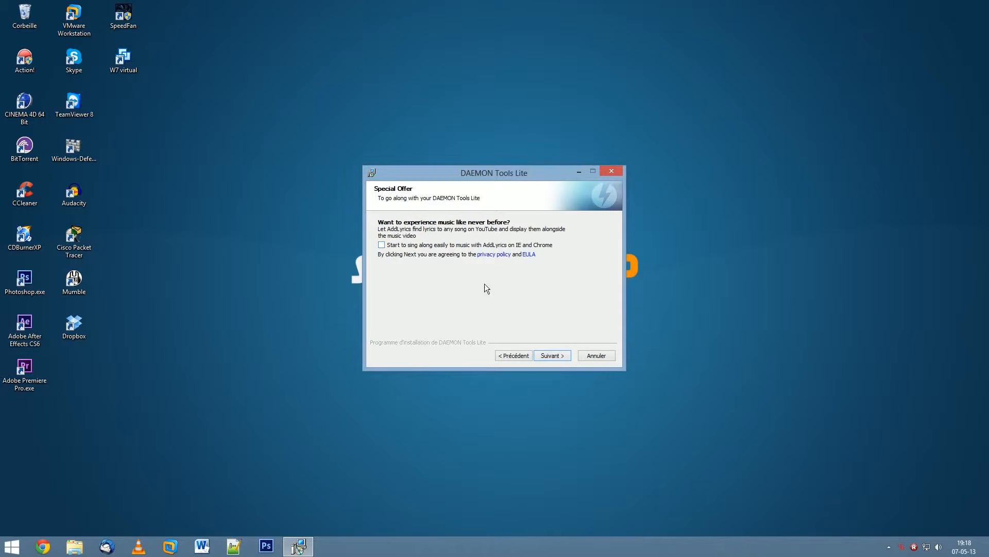
{"action": "left_click", "coordinate": [558, 354]}
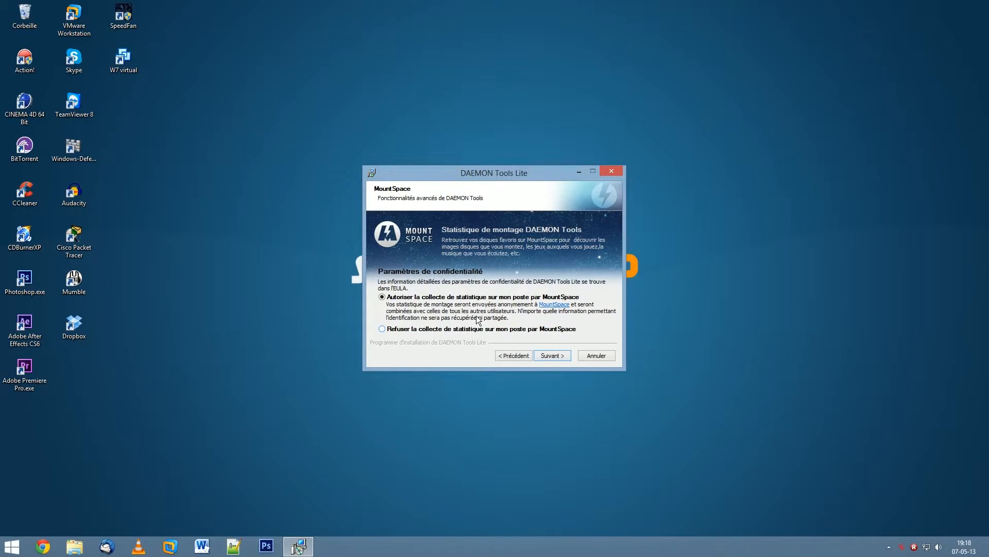
{"action": "left_click", "coordinate": [459, 330]}
{"action": "left_click", "coordinate": [551, 356]}
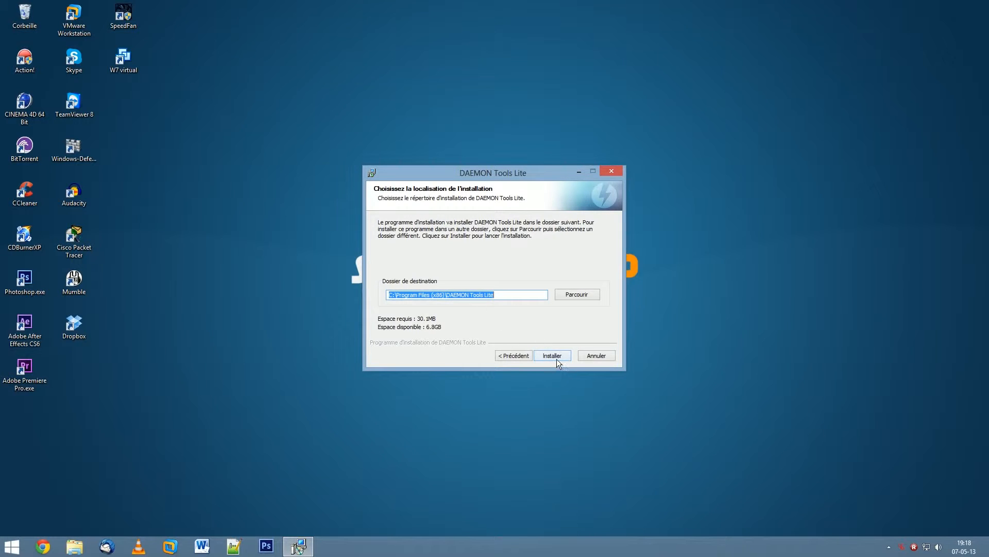
Step: Install DAEMON Tools Lite in the default folder and launch it, dismissing the browser page and the search engine change proposal
{"action": "left_click", "coordinate": [556, 360]}
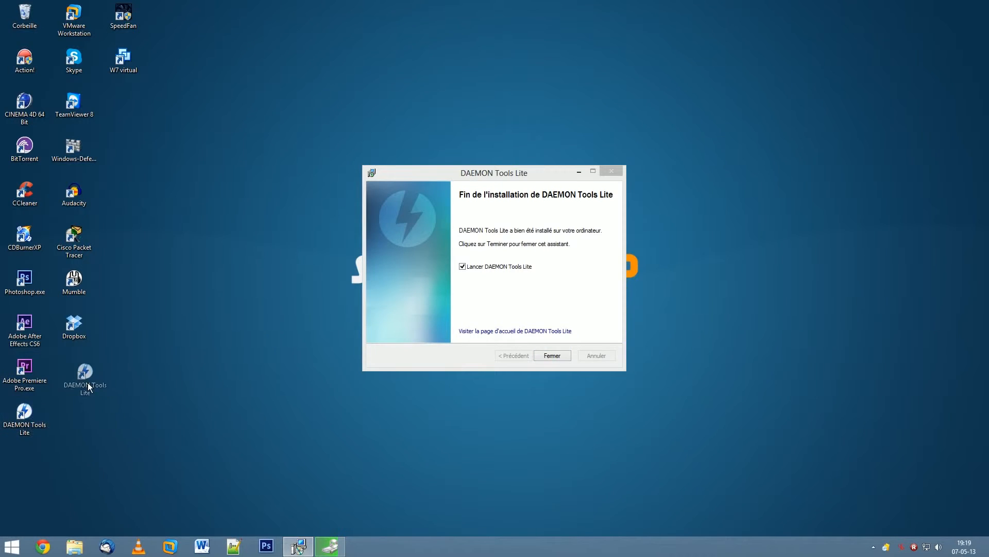
{"action": "left_click", "coordinate": [550, 357]}
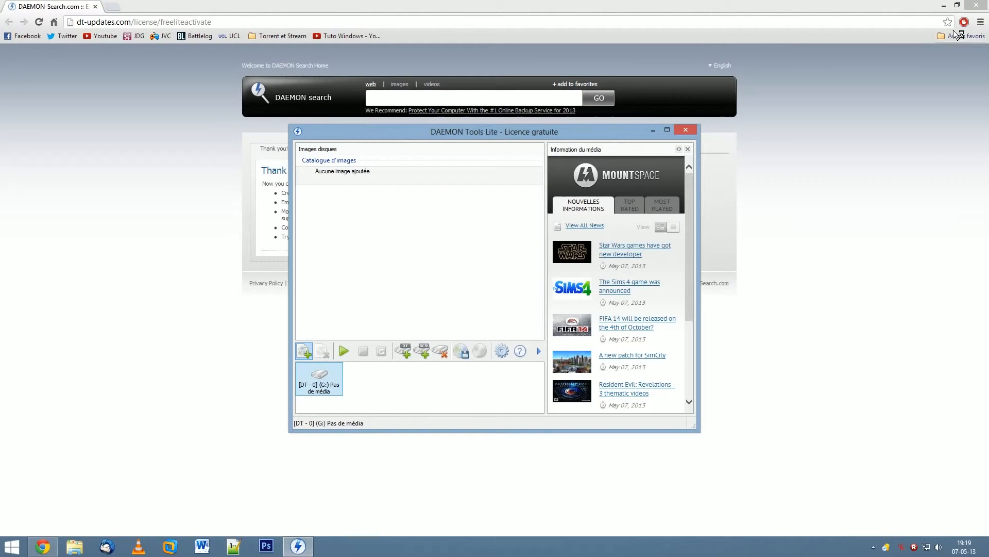
{"action": "left_click", "coordinate": [977, 7]}
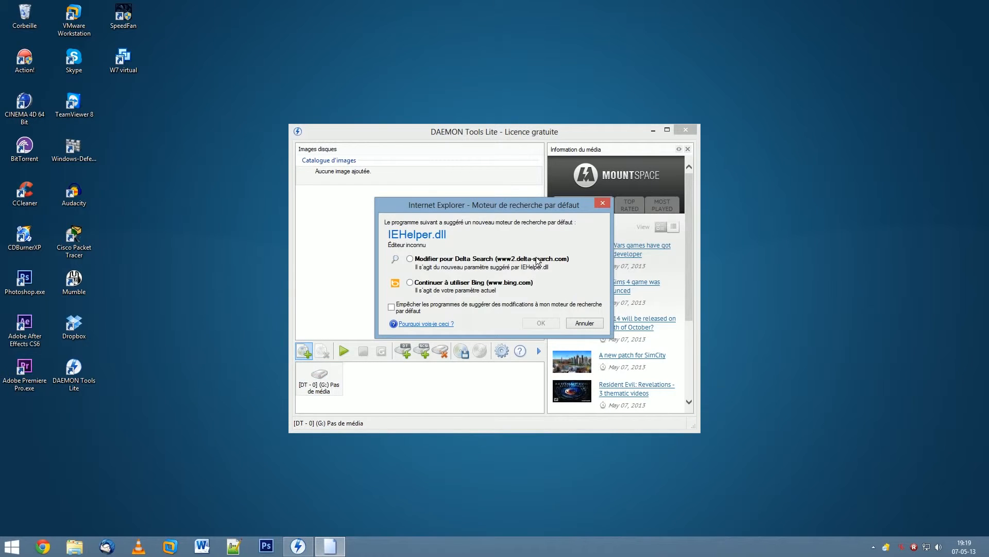
{"action": "left_click", "coordinate": [584, 323]}
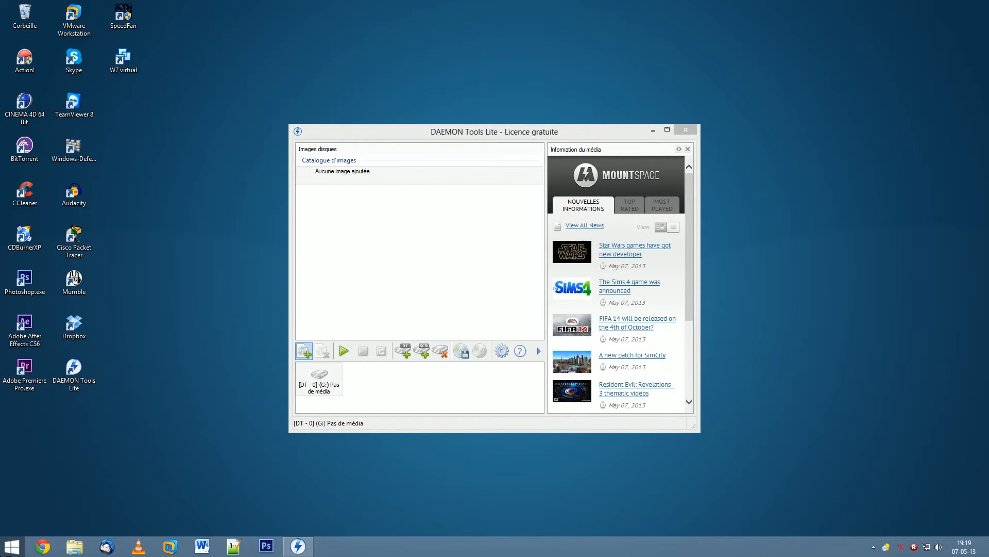
Step: Examine the physical DVD drive (F:) and the virtual BD-ROM drive (G:) in the Ordinateur window, and close it
{"action": "left_click", "coordinate": [12, 546]}
{"action": "left_click", "coordinate": [232, 270]}
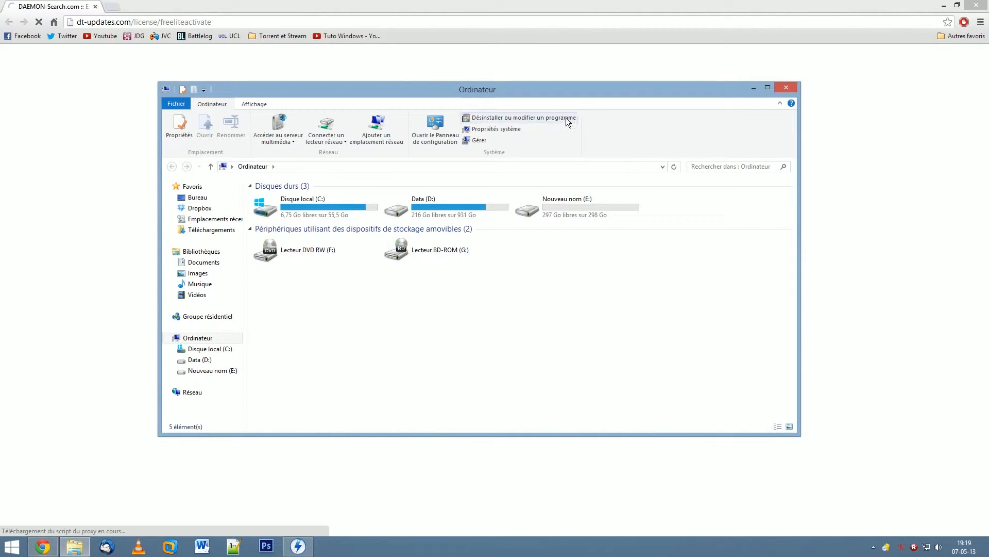
{"action": "left_click", "coordinate": [980, 6]}
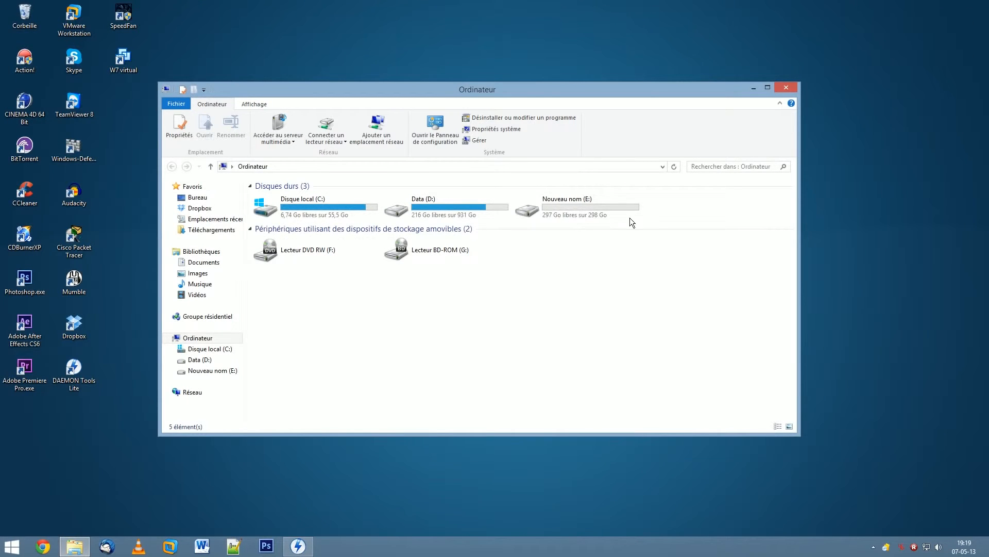
{"action": "mouse_move", "coordinate": [588, 88]}
{"action": "left_mouse_down"}
{"action": "mouse_move", "coordinate": [770, 377]}
{"action": "mouse_move", "coordinate": [550, 75]}
{"action": "mouse_move", "coordinate": [592, 89]}
{"action": "mouse_move", "coordinate": [599, 78]}
{"action": "left_mouse_up"}
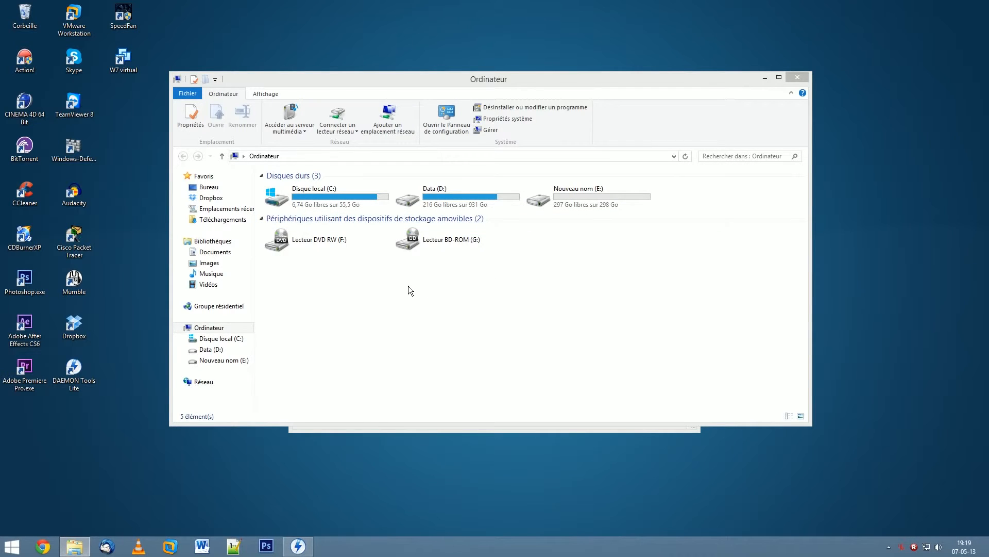
{"action": "left_click_drag", "start_coordinate": [322, 279], "coordinate": [489, 249]}
{"action": "left_click", "coordinate": [452, 305]}
{"action": "left_click_drag", "start_coordinate": [353, 286], "coordinate": [283, 242]}
{"action": "left_click", "coordinate": [340, 282]}
{"action": "left_click_drag", "start_coordinate": [417, 279], "coordinate": [468, 249]}
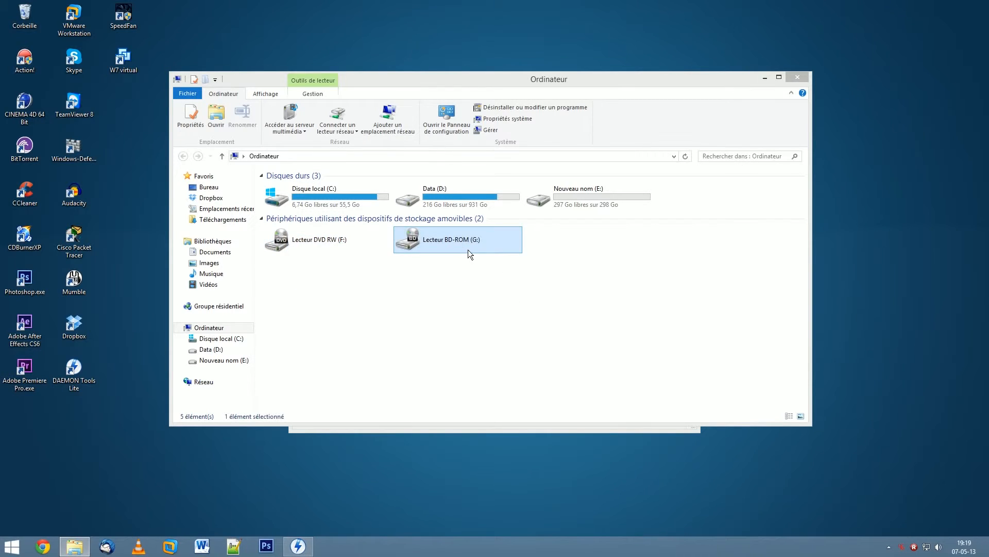
{"action": "left_click_drag", "start_coordinate": [457, 305], "coordinate": [441, 350]}
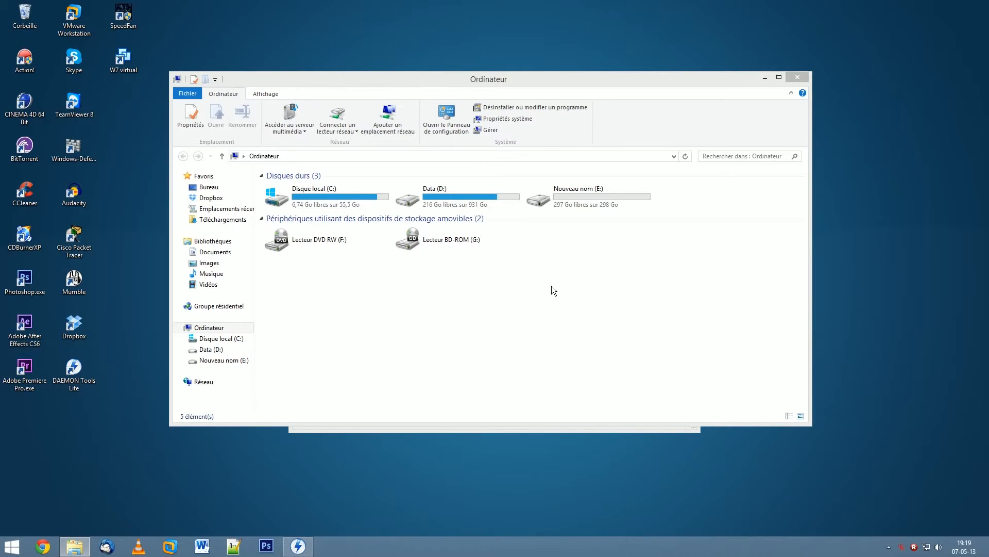
{"action": "left_click", "coordinate": [455, 242]}
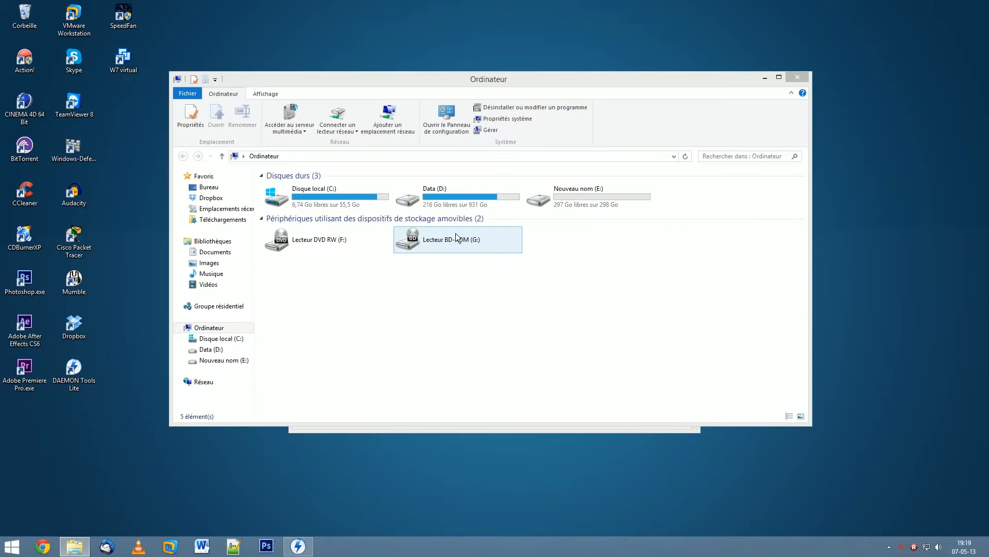
{"action": "left_click", "coordinate": [799, 77]}
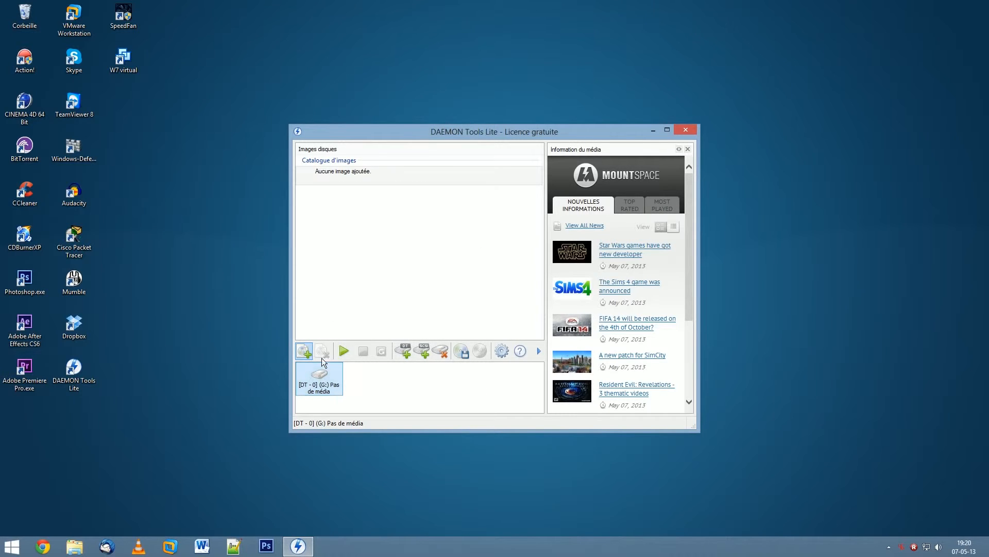
Step: Add en_windows_7_ultimate_x64_dvd_x15-65922.iso to the image catalogue and mount it on virtual drive G:
{"action": "left_click", "coordinate": [305, 355]}
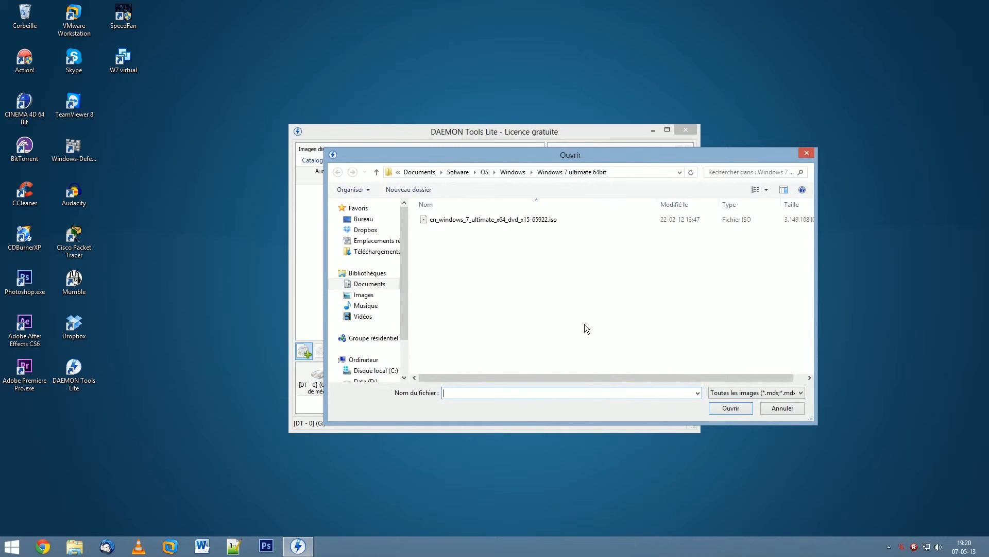
{"action": "left_click", "coordinate": [555, 223]}
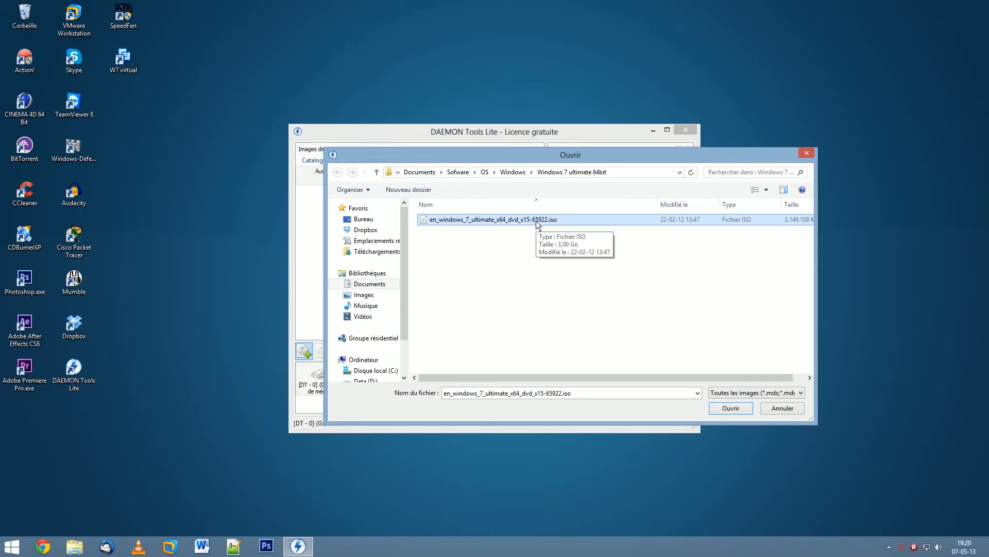
{"action": "left_click", "coordinate": [722, 410]}
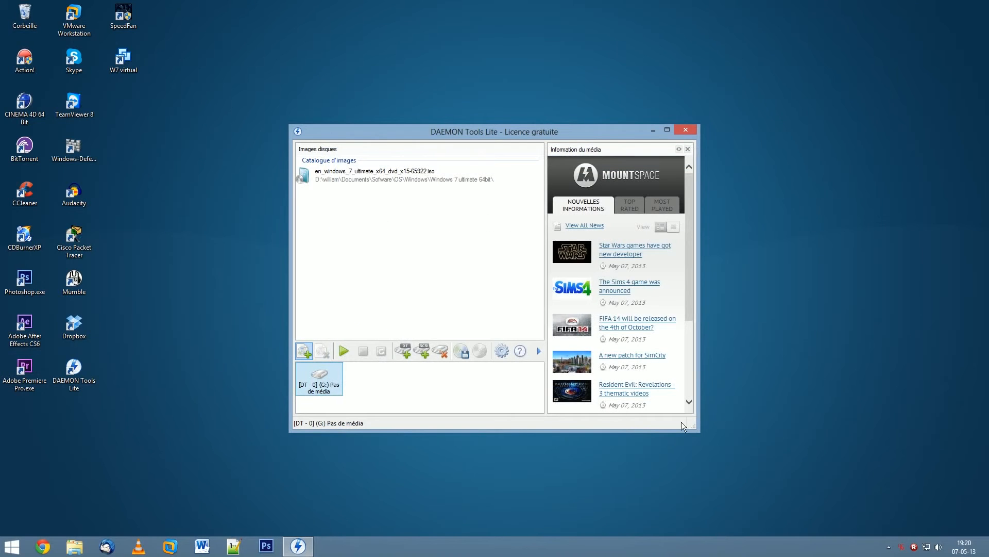
{"action": "left_click", "coordinate": [333, 175]}
{"action": "left_click", "coordinate": [344, 351]}
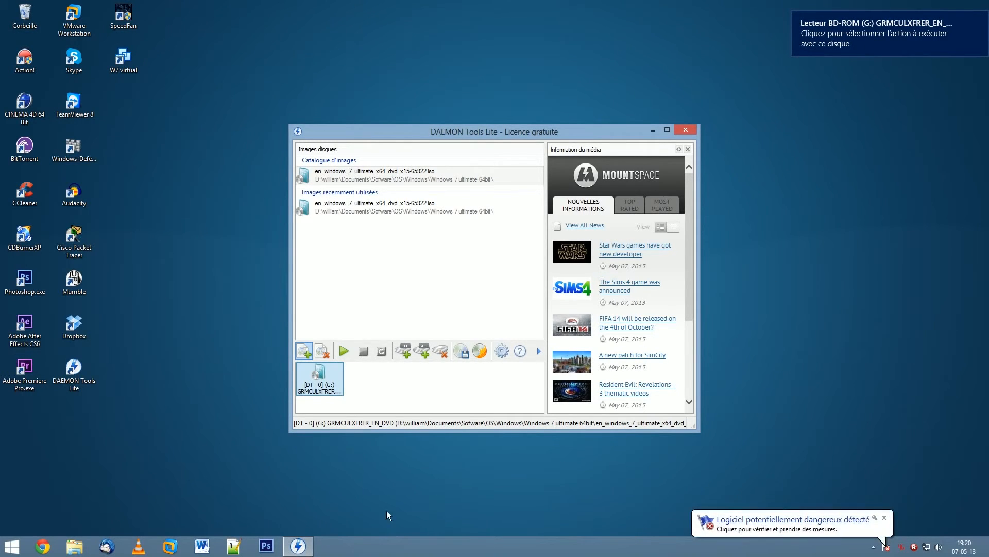
Step: Open the Ordinateur window and select the virtual BD-ROM drive (G:) holding the mounted image
{"action": "left_click", "coordinate": [12, 545]}
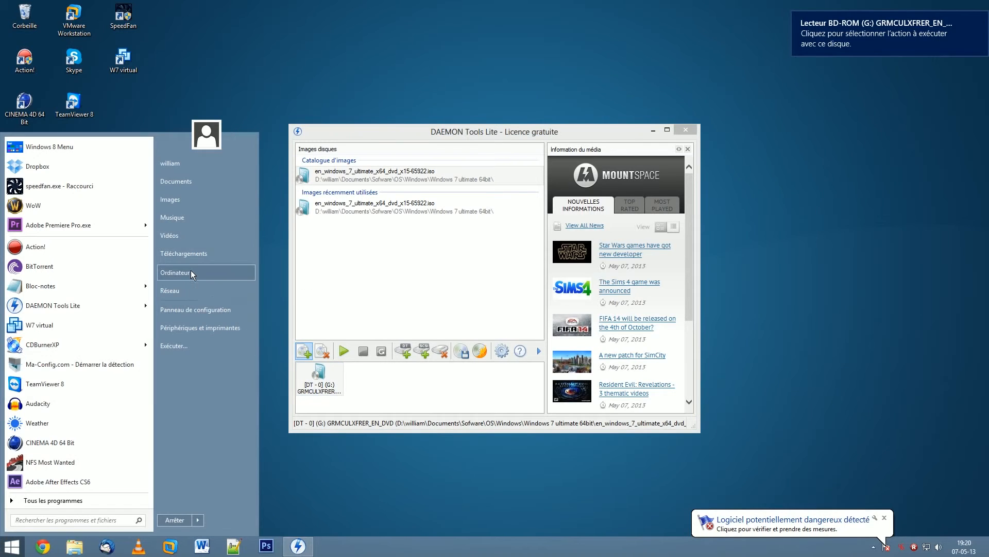
{"action": "left_click", "coordinate": [191, 270]}
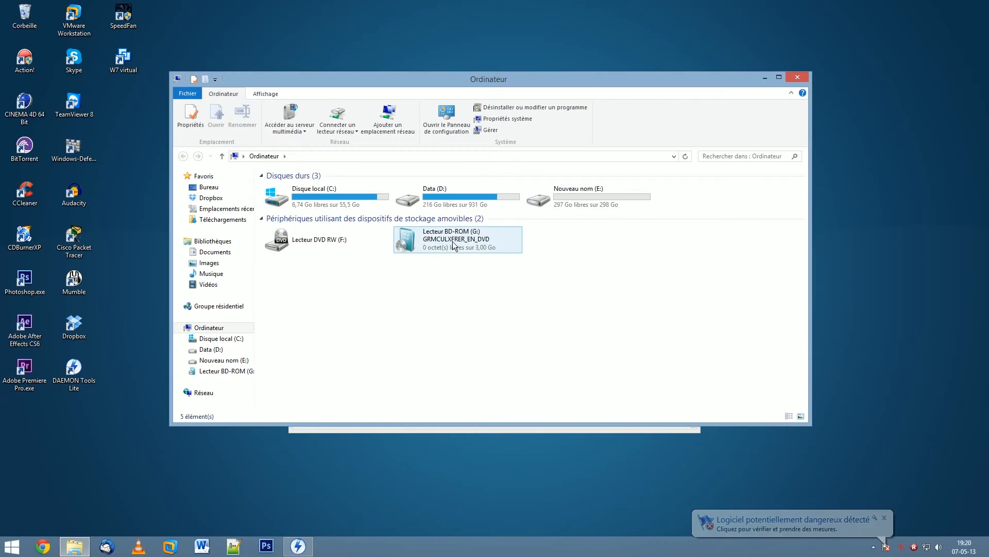
{"action": "mouse_move", "coordinate": [460, 245]}
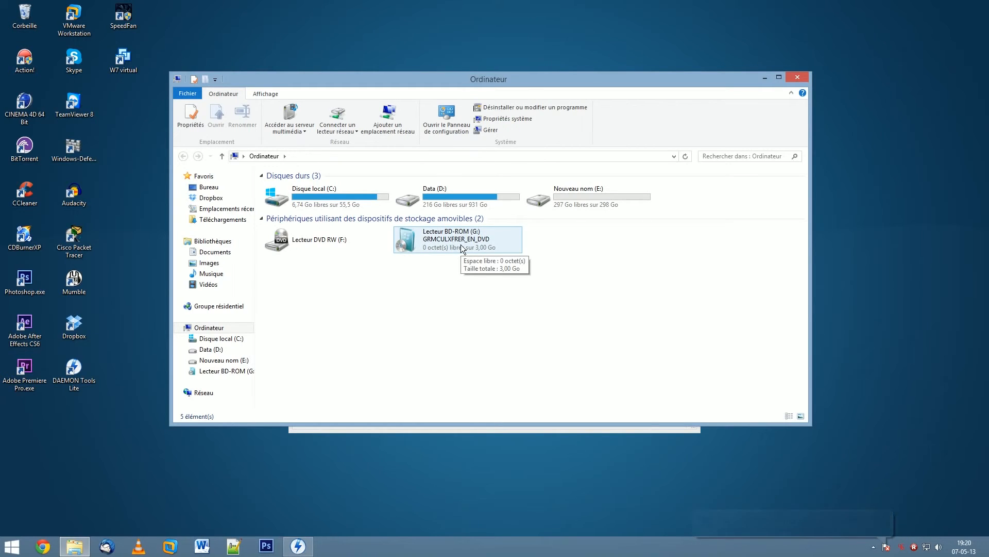
{"action": "left_click", "coordinate": [461, 246]}
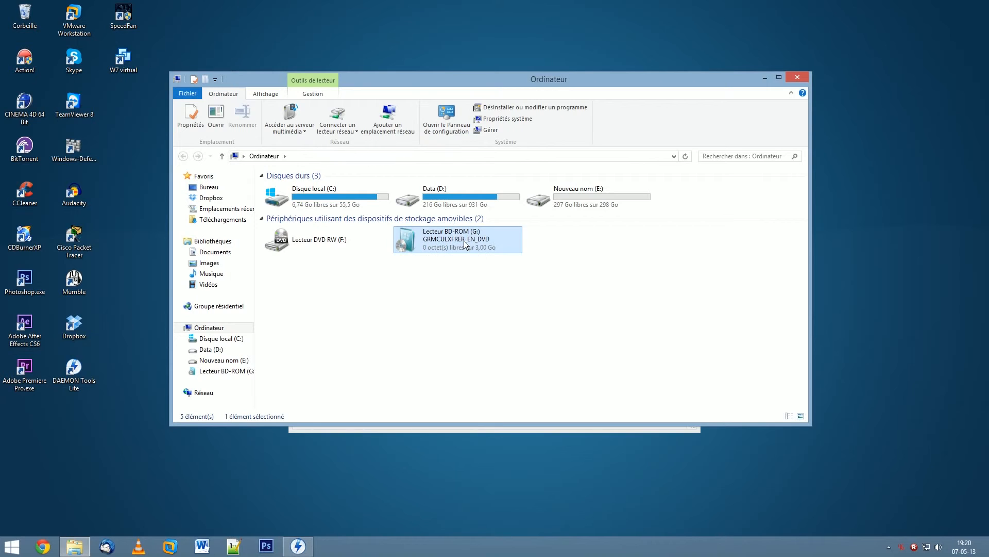
Step: Open the mounted Windows 7 disc on virtual drive G: and examine its folders and files, including setup.exe
{"action": "right_click", "coordinate": [465, 244]}
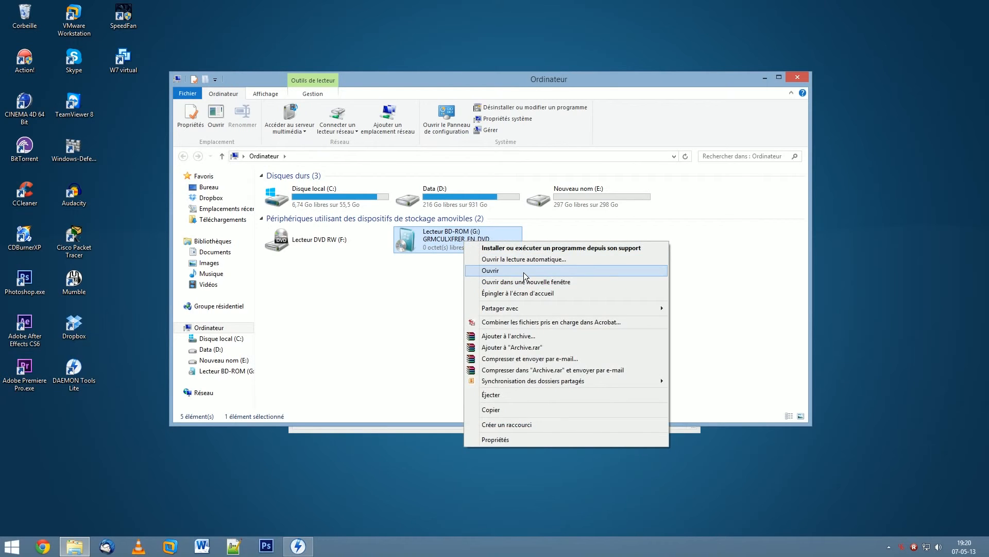
{"action": "left_click", "coordinate": [523, 271]}
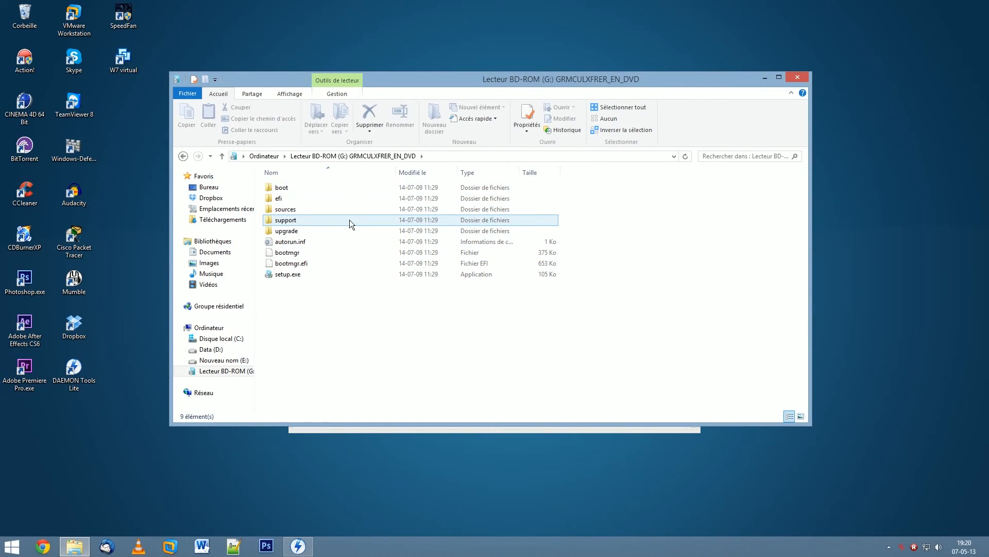
{"action": "mouse_move", "coordinate": [349, 220]}
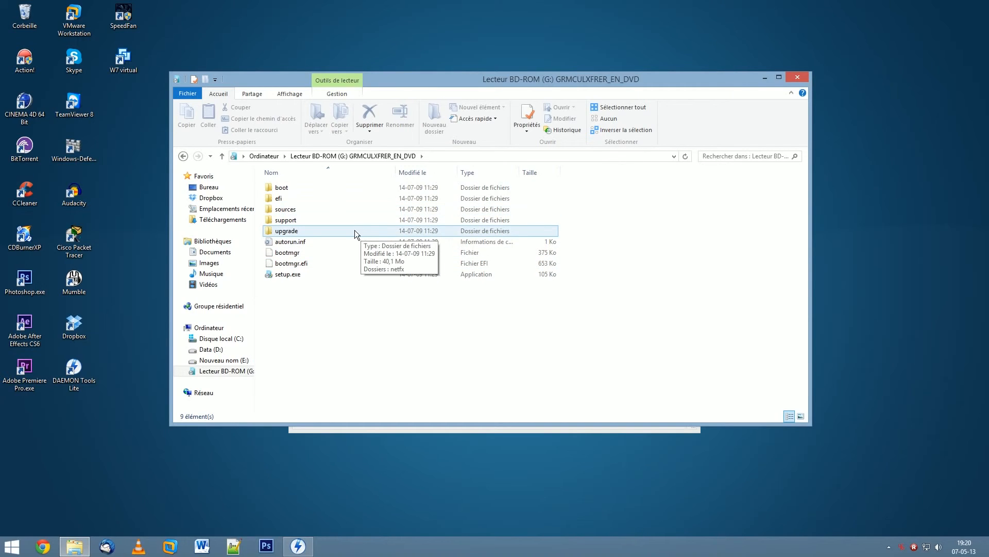
{"action": "mouse_move", "coordinate": [276, 275]}
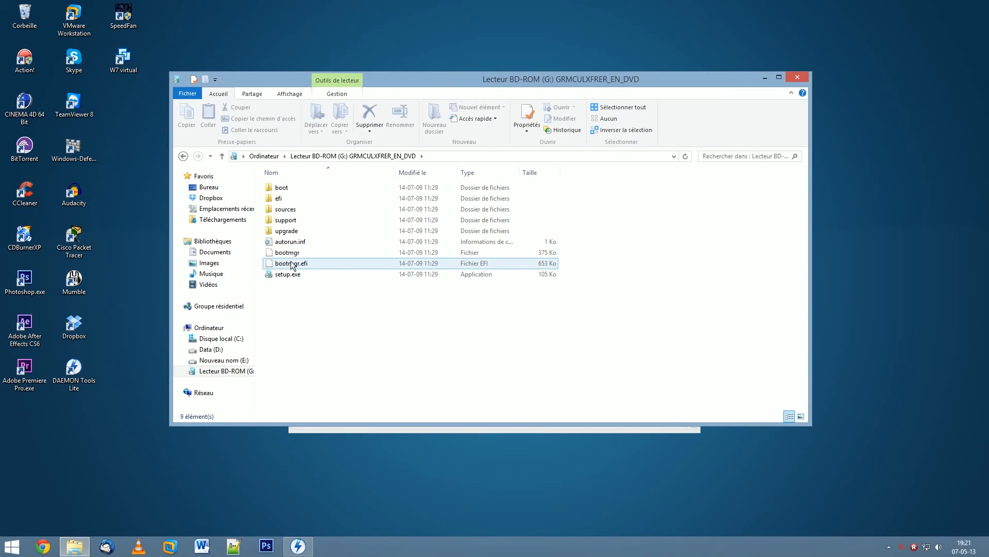
{"action": "mouse_move", "coordinate": [328, 274]}
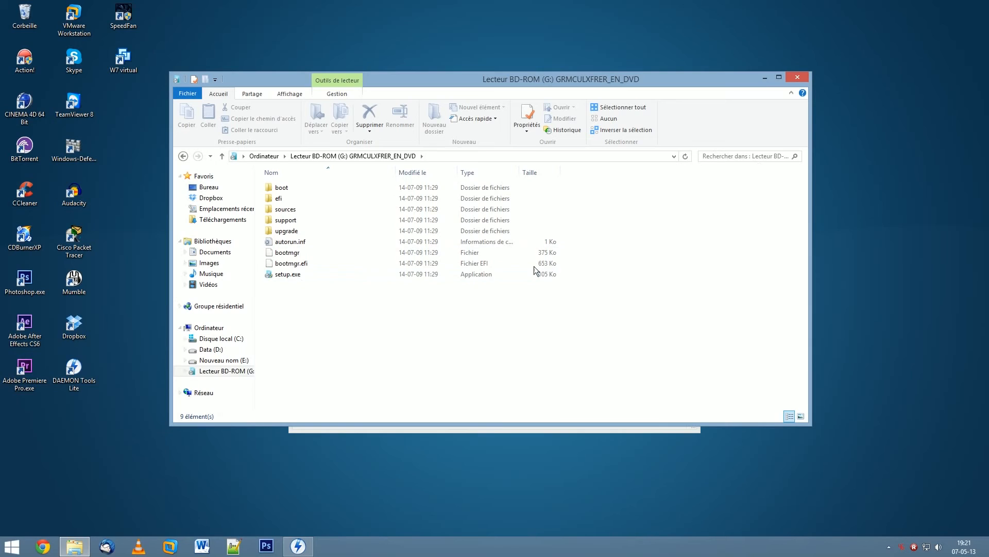
Step: Close the virtual drive's file window and minimize the DAEMON Tools Lite window
{"action": "left_click", "coordinate": [798, 78]}
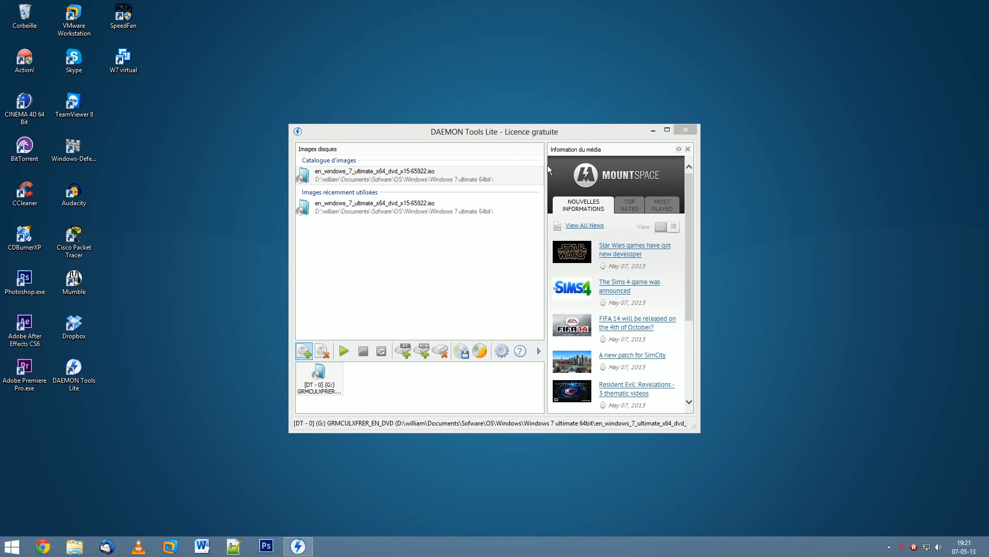
{"action": "left_click", "coordinate": [659, 130]}
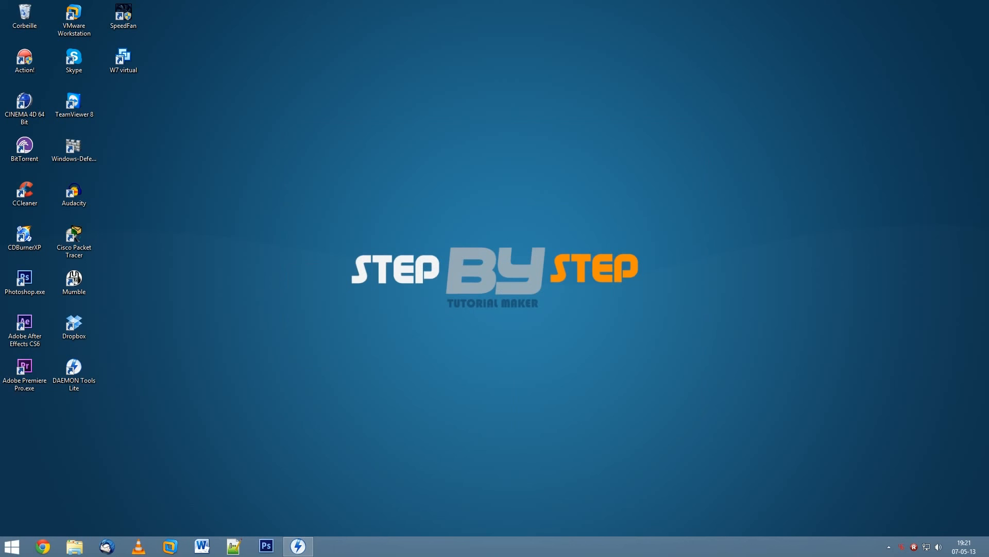